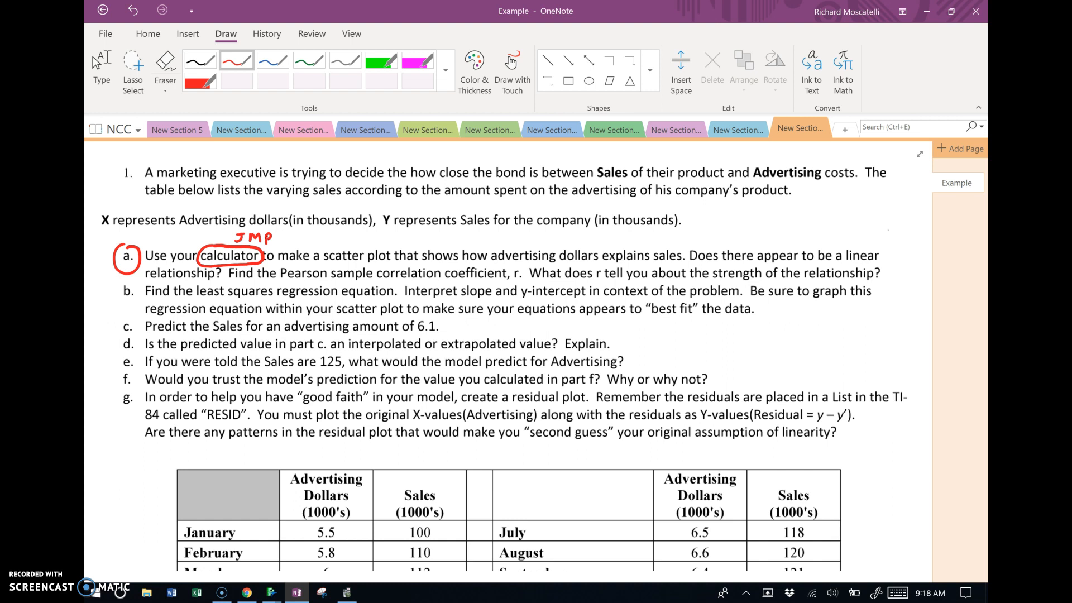
Switch to the untitled JMP data table with the Advertising and Sales columns and view the options for creating a new file.
mouse_move(271, 593)
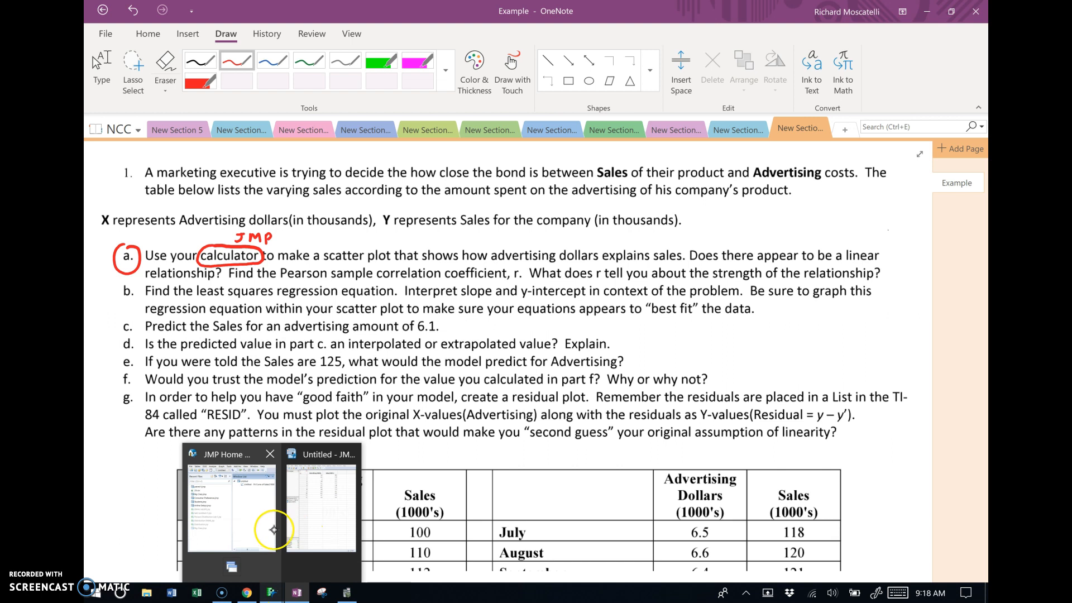
left_click(309, 530)
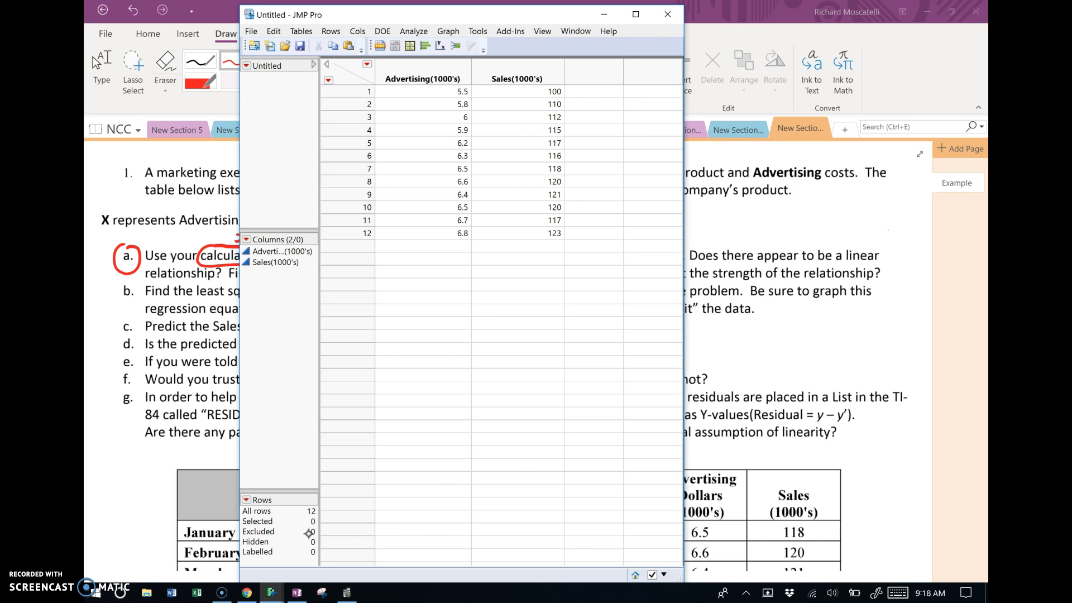
left_click(252, 31)
mouse_move(270, 46)
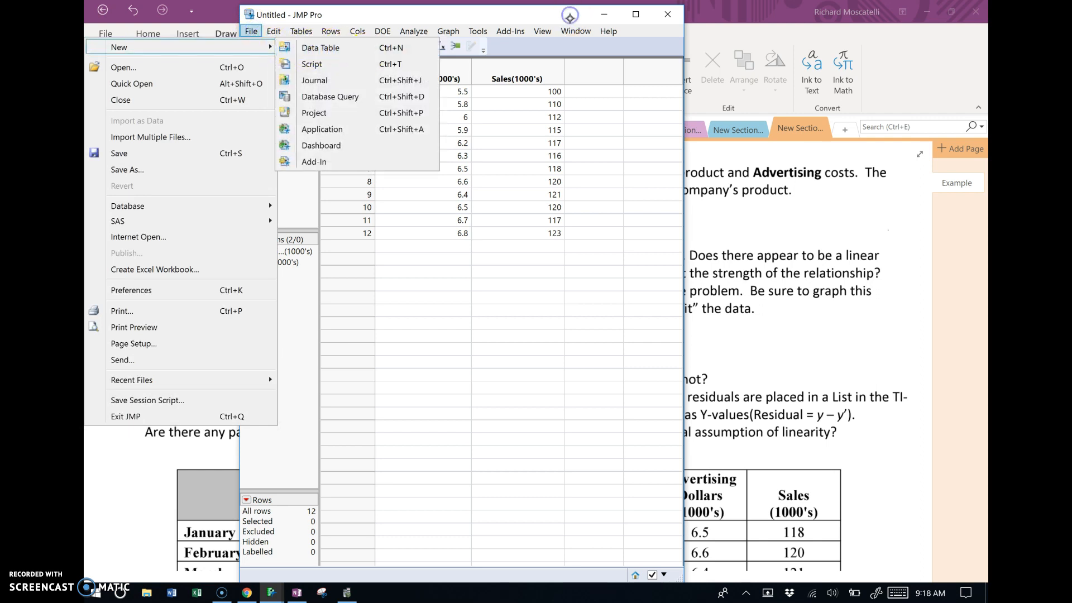
left_click(610, 312)
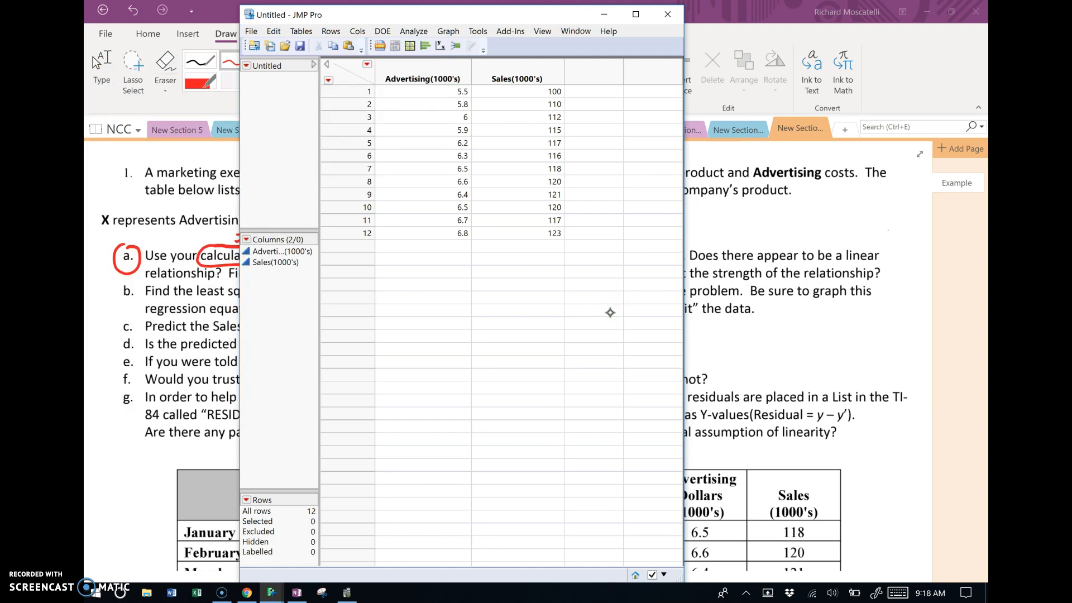
Check the monthly advertising and sales table on the OneNote page, then return to the JMP data table.
left_click(920, 315)
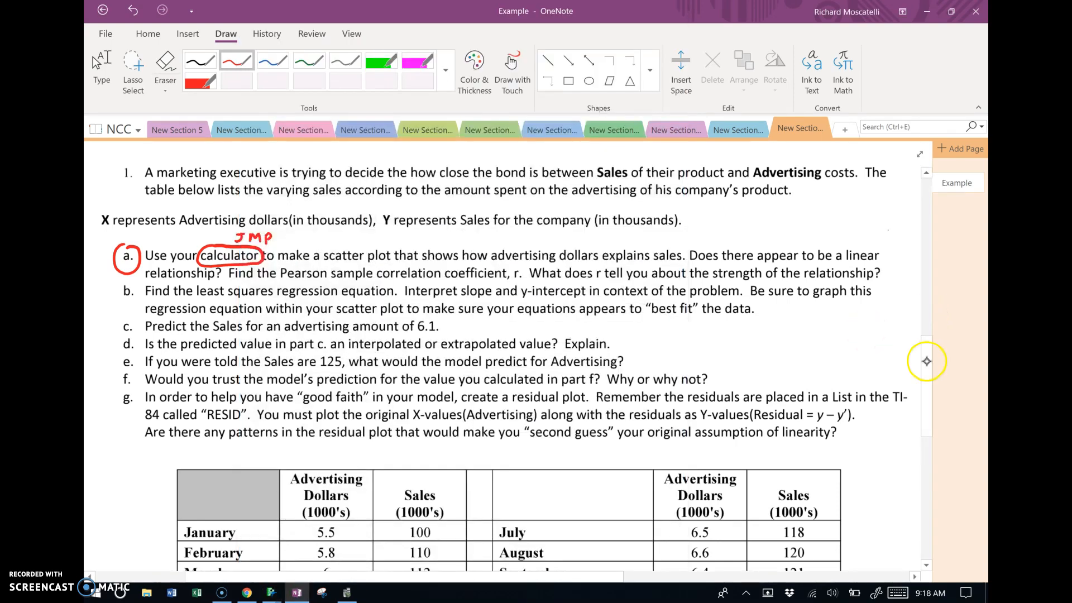
left_click_drag(927, 362, 925, 416)
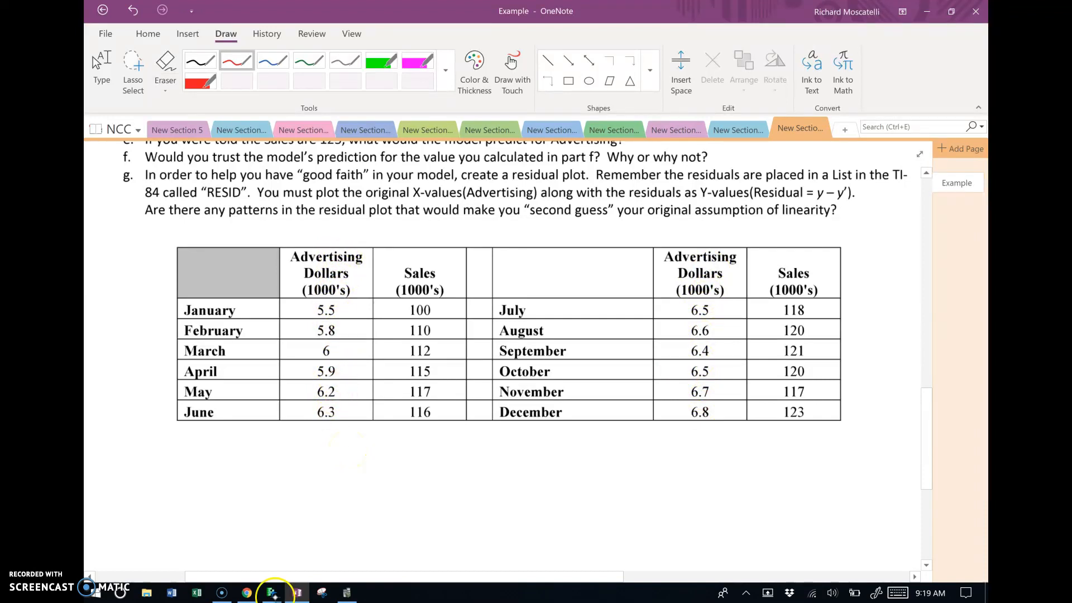
mouse_move(271, 593)
left_click(329, 499)
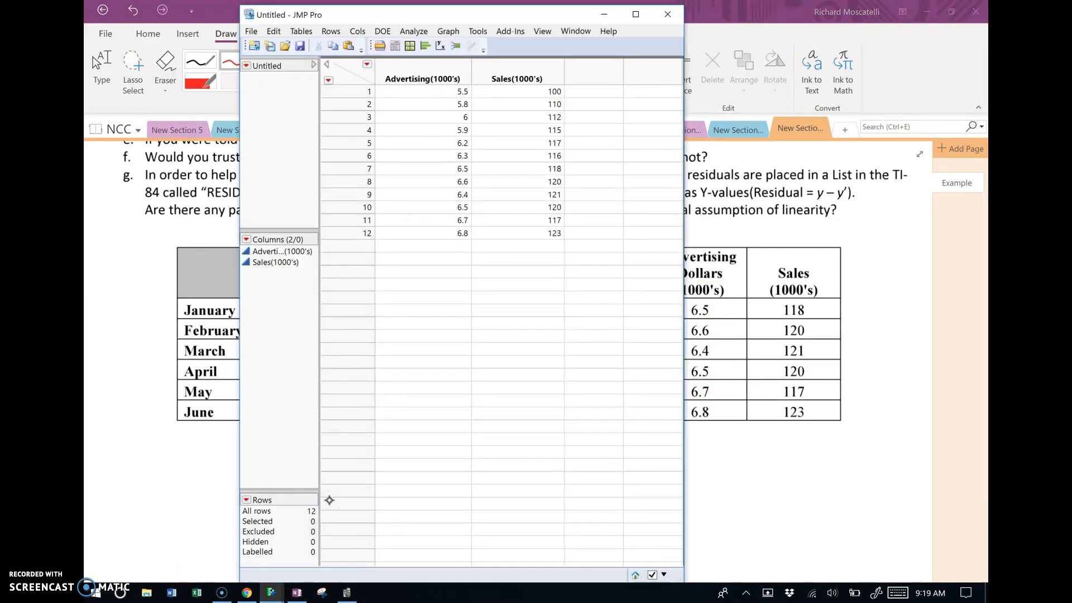
left_click(275, 32)
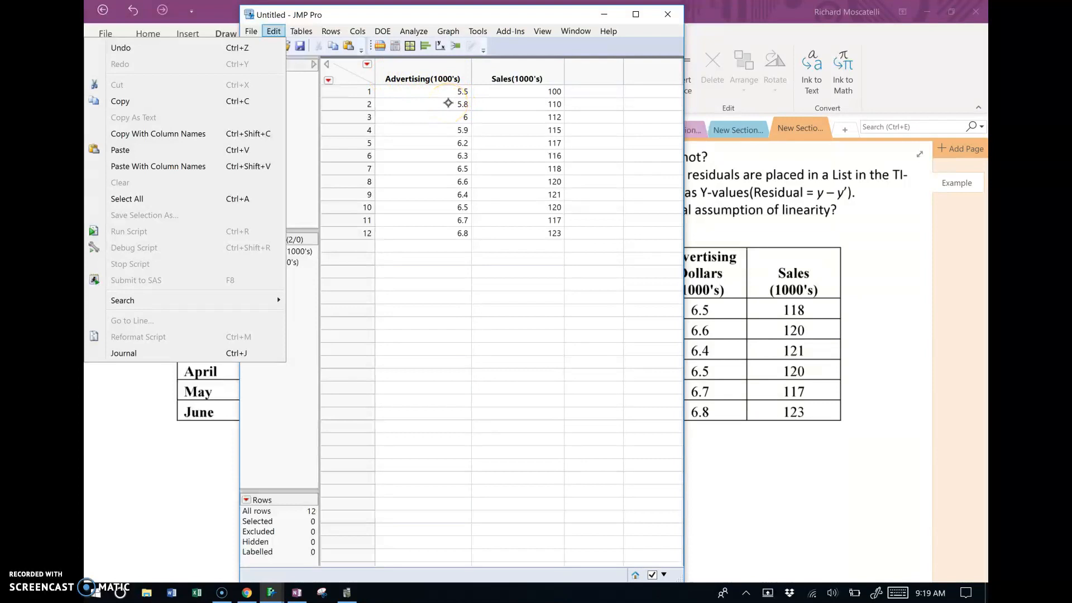
left_click(448, 103)
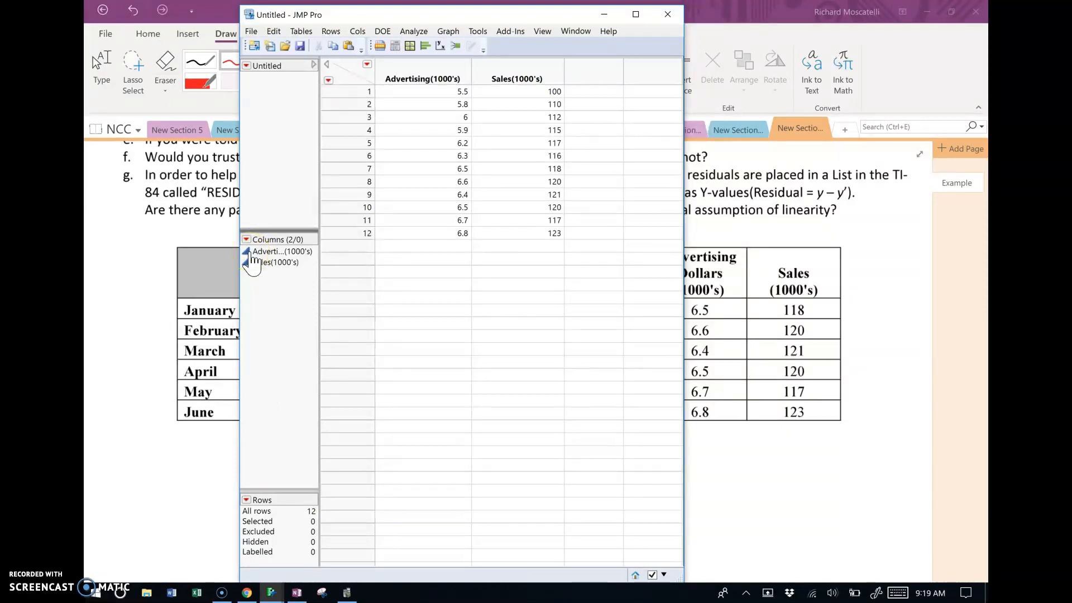
left_click(274, 31)
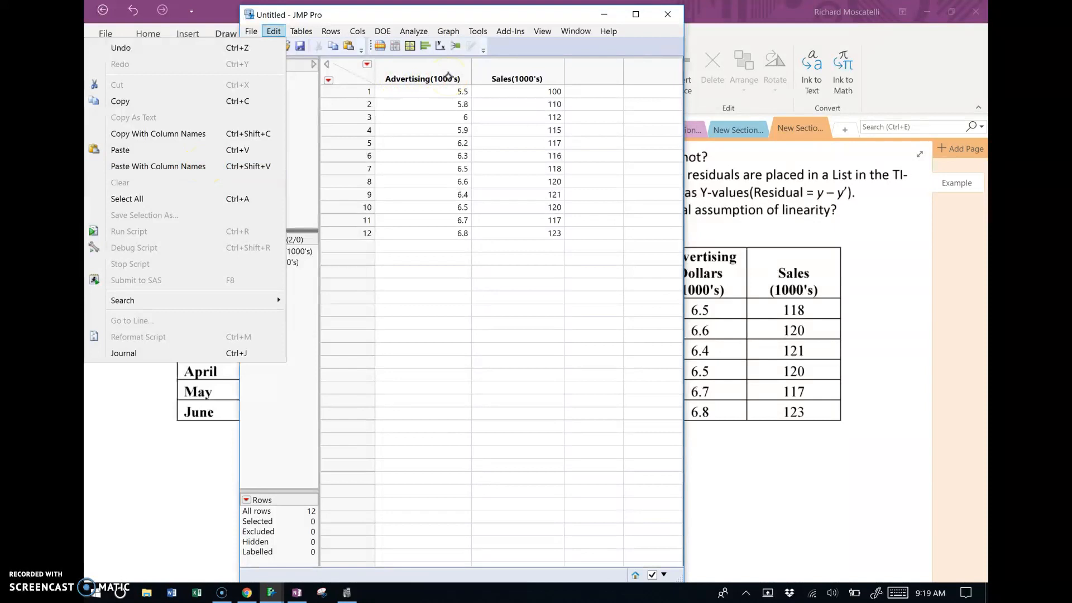
left_click(530, 22)
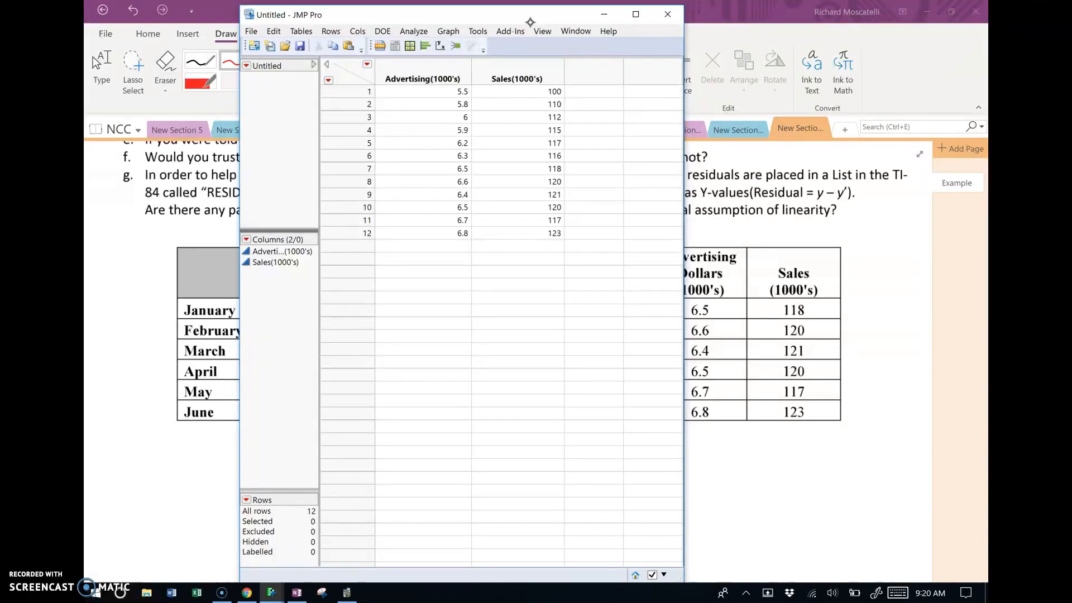
Open Graph Builder for the advertising and sales data and move its window fully into view.
left_click(441, 30)
mouse_move(413, 31)
mouse_move(447, 31)
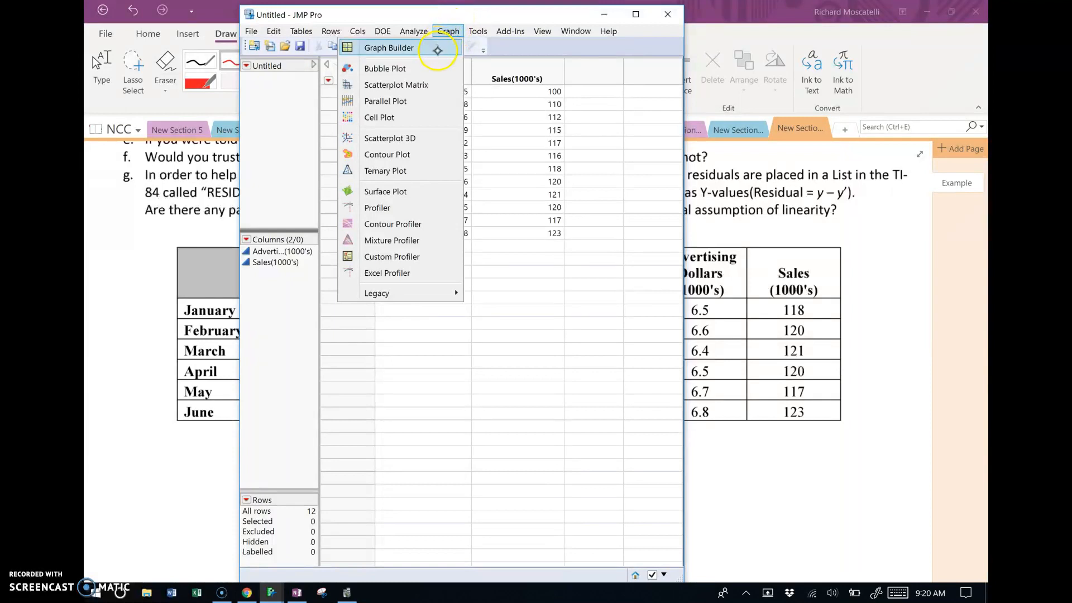
left_click(438, 50)
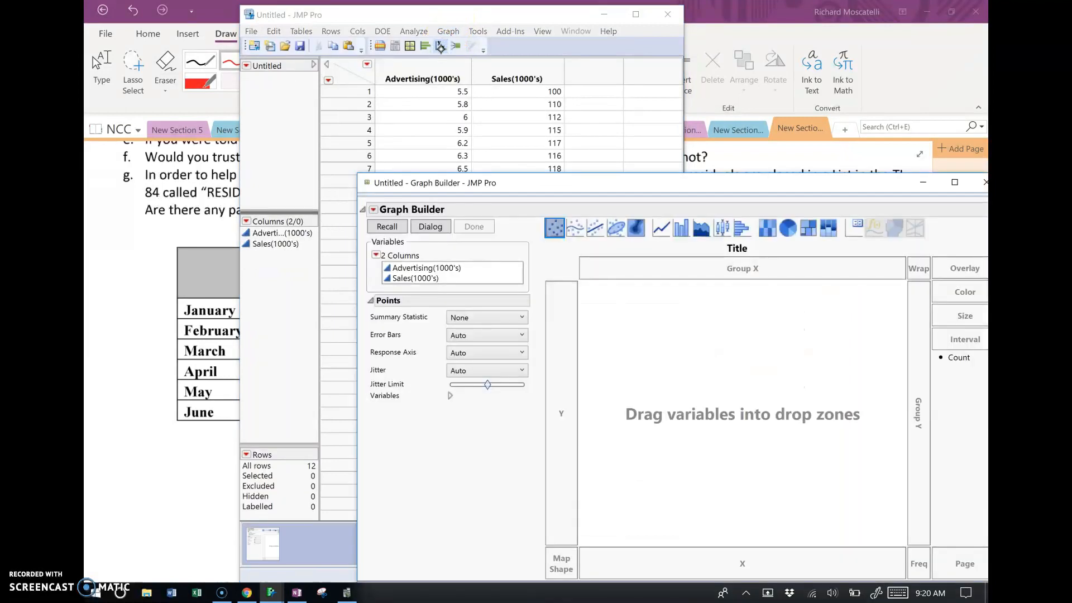
left_click_drag(820, 184, 631, 120)
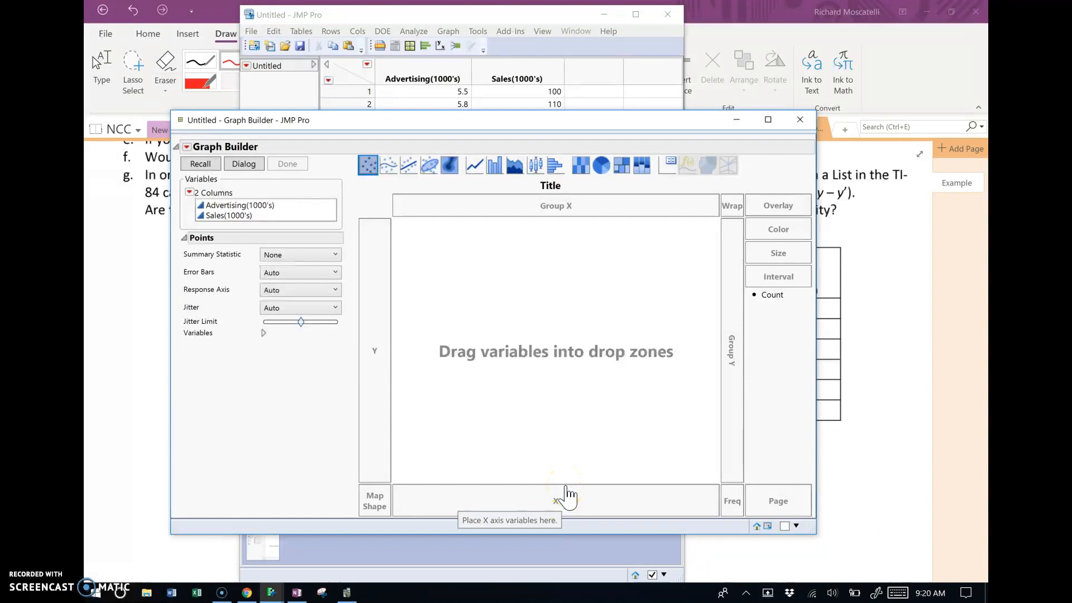
Plot the data with Advertising(1000's) on the X axis and Sales(1000's) on the Y axis.
left_click(245, 209)
left_click_drag(246, 210, 461, 426)
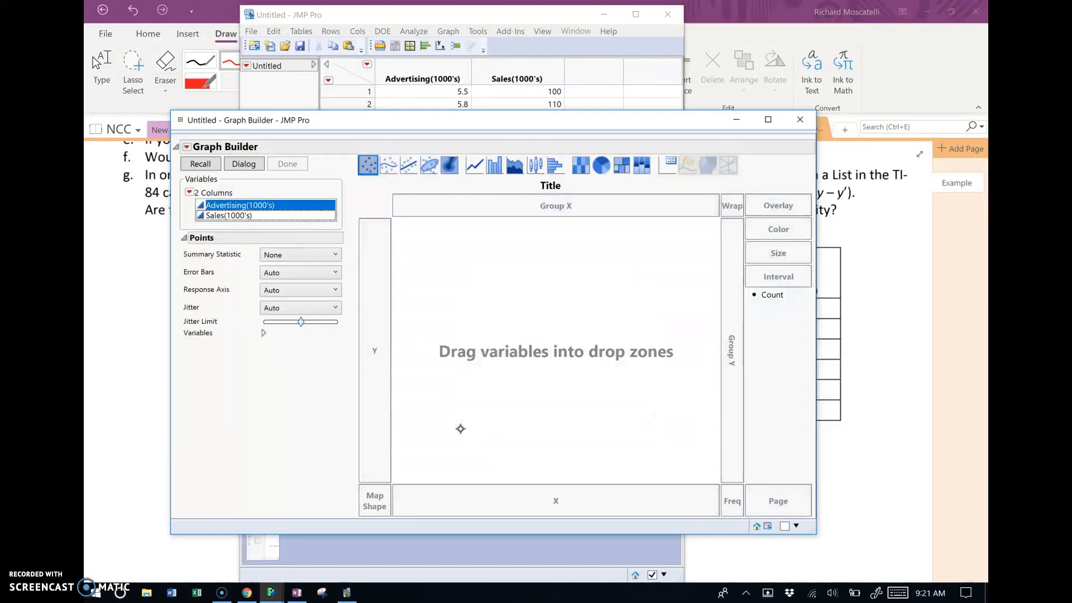
left_click(264, 205)
left_click_drag(265, 205, 553, 505)
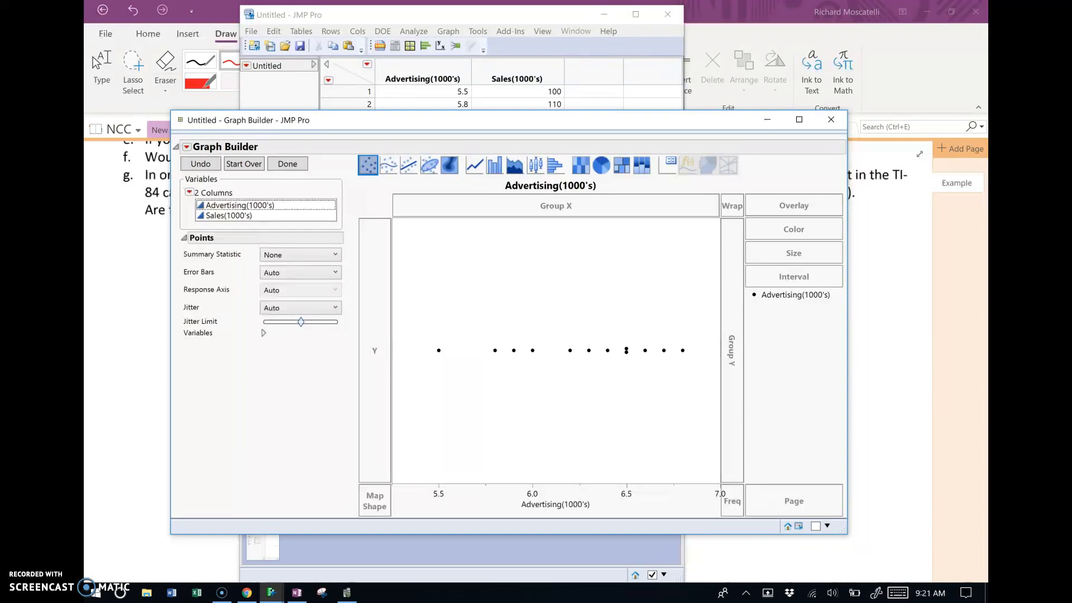
left_click_drag(226, 215, 373, 349)
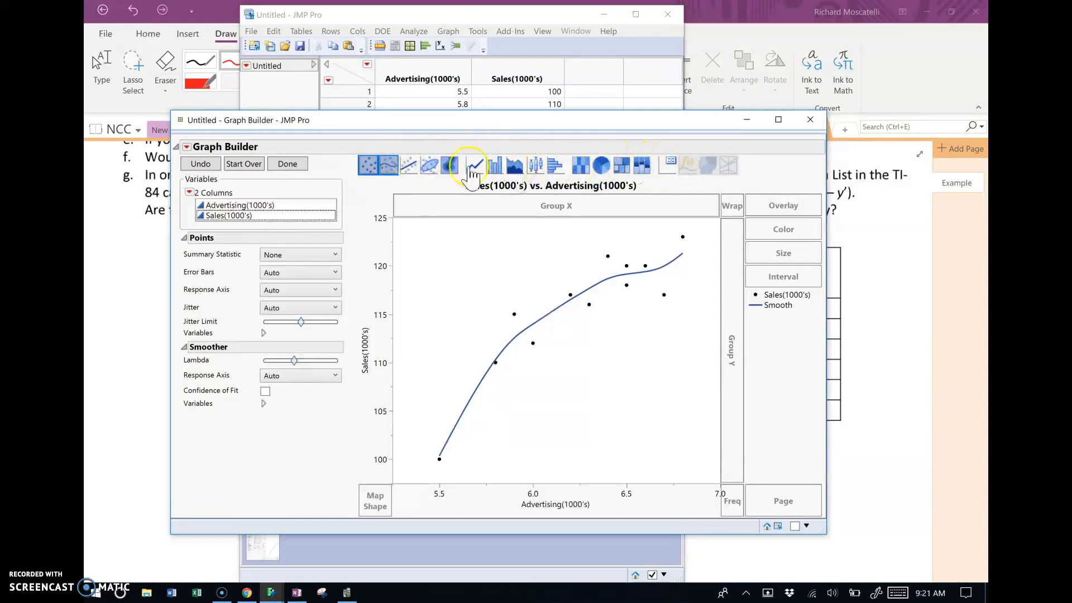
Replace the smoother with a linear line of fit and turn off its confidence band.
left_click(391, 166)
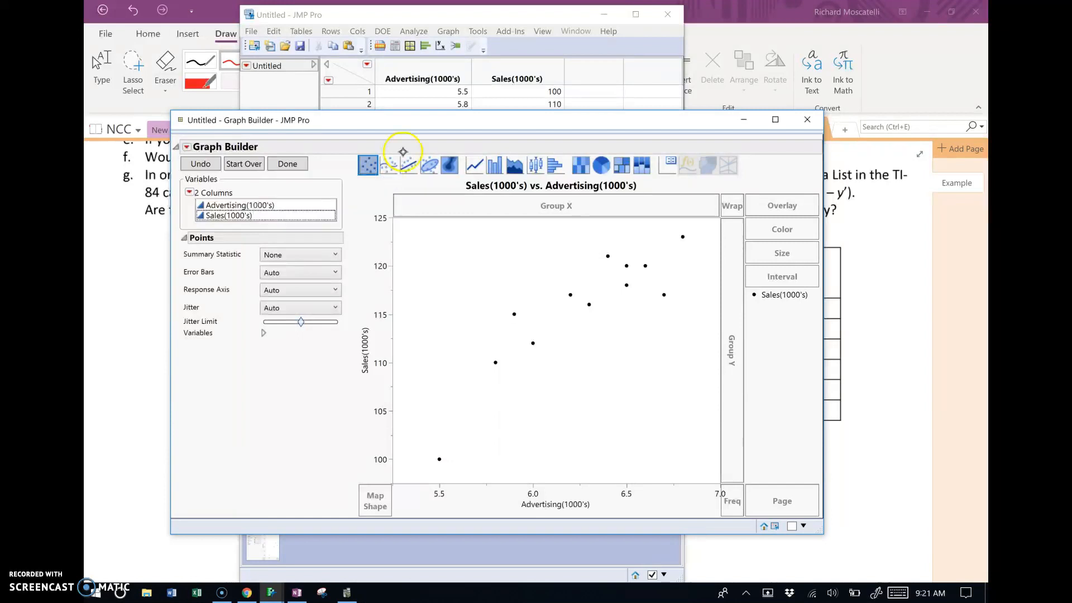
left_click(410, 165)
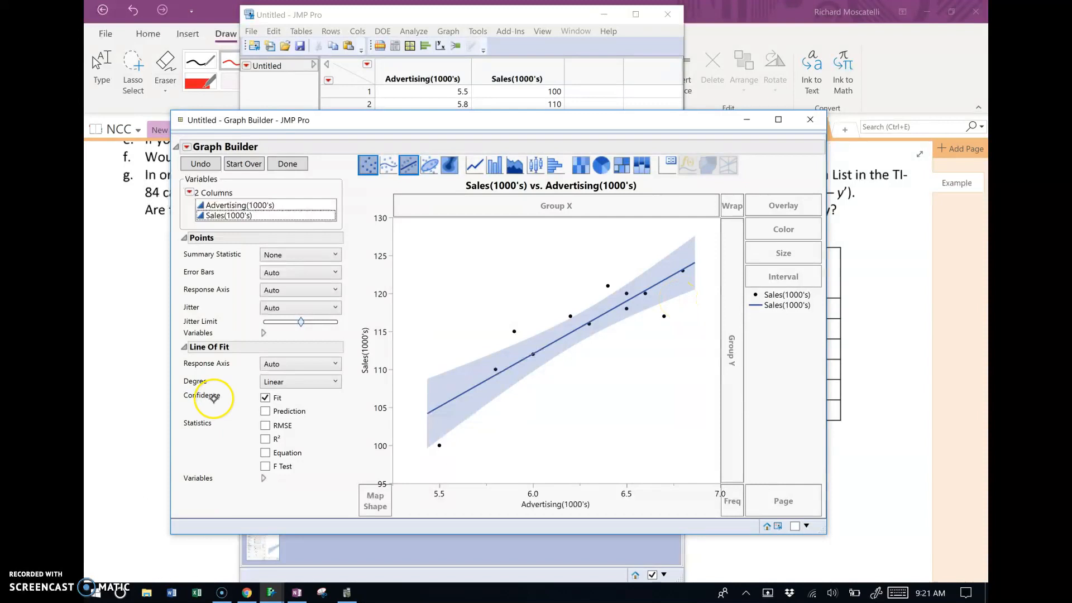
left_click(267, 399)
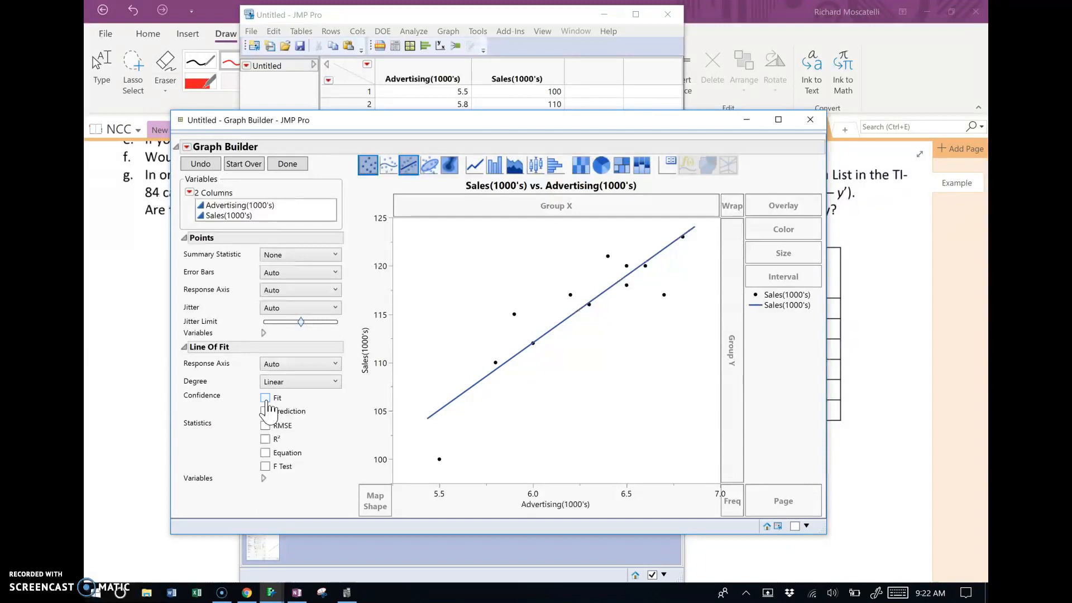
Show a density ellipse with 95% coverage around the scatter points and display its correlation.
left_click(434, 169)
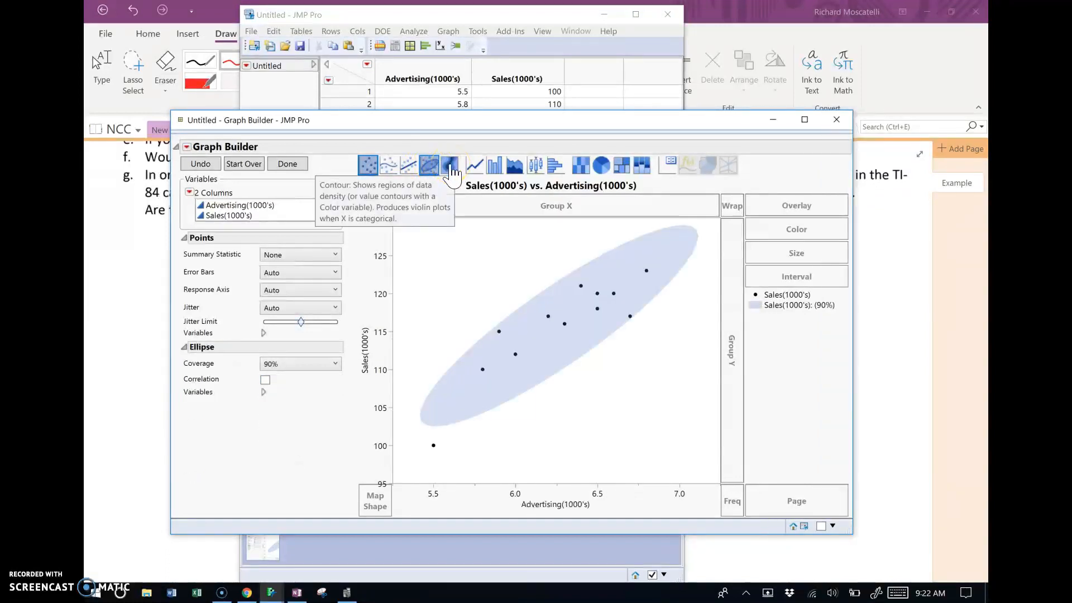
left_click(335, 364)
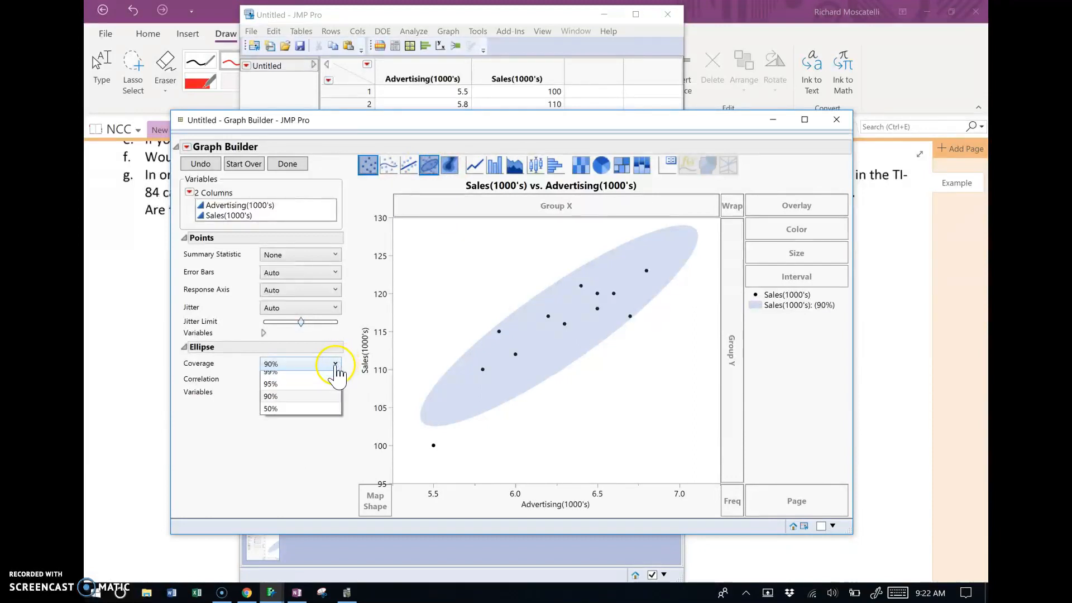
left_click(289, 388)
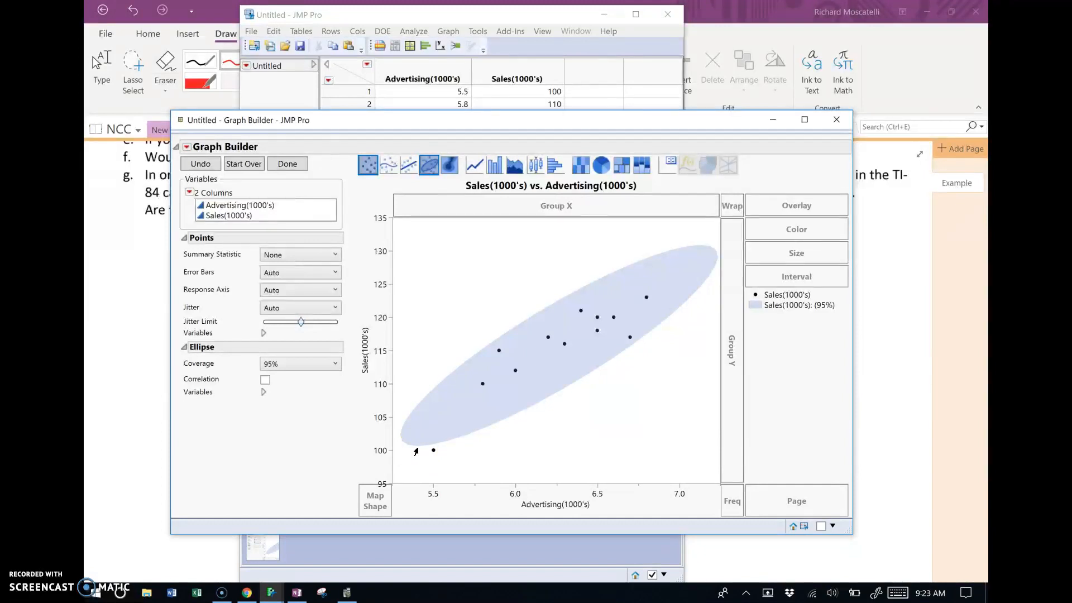
left_click(272, 366)
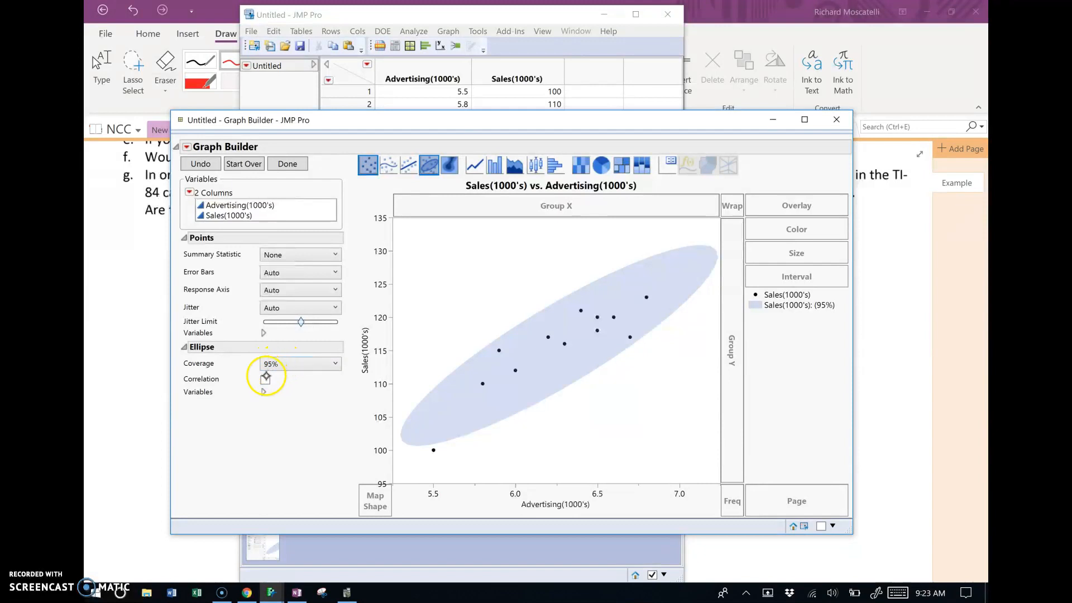
left_click(265, 381)
From the data table, run Fit Y by X with Sales(1000's) as Y, Response and Advertising(1000's) as X, Factor.
left_click(552, 16)
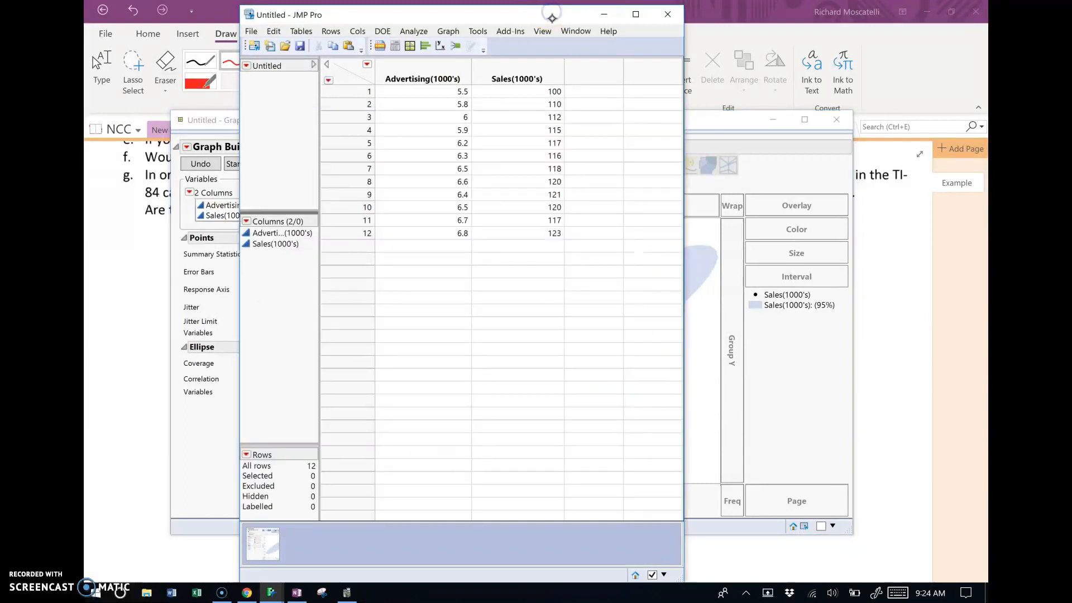
left_click(419, 30)
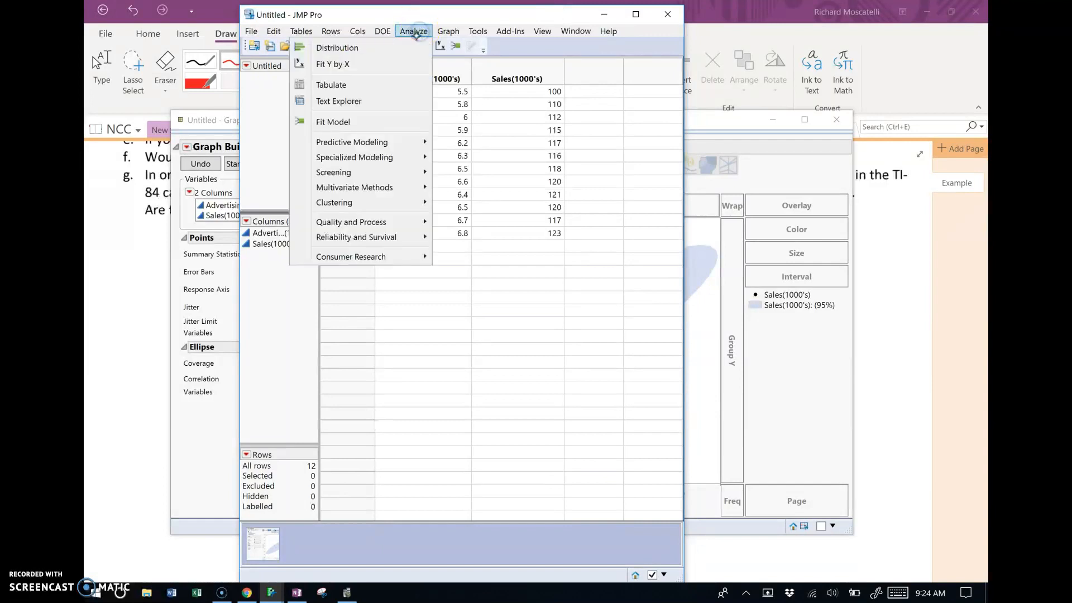
left_click(349, 63)
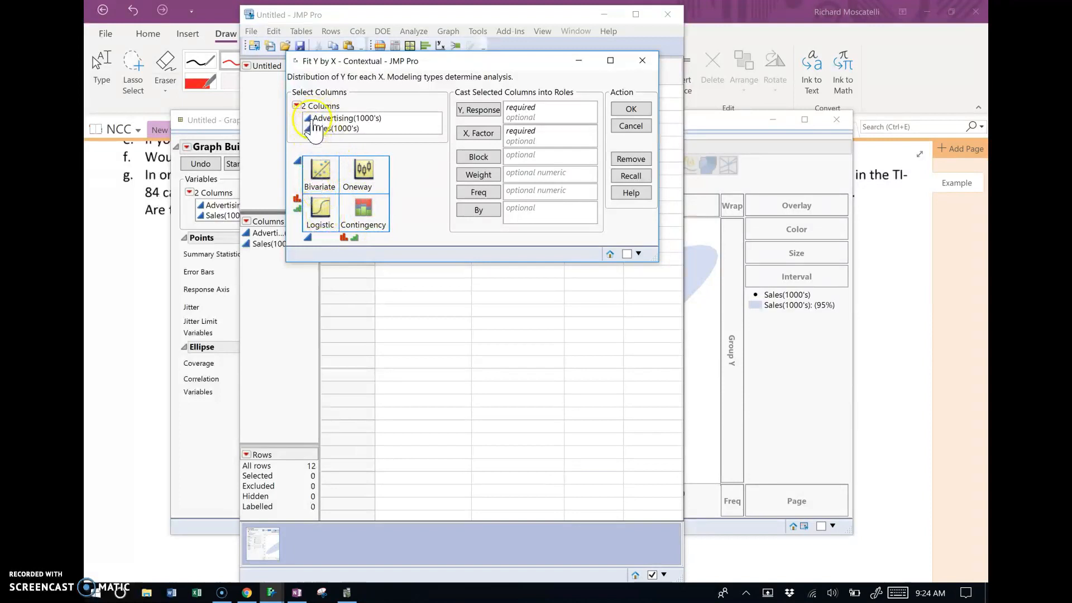
left_click_drag(491, 63, 701, 281)
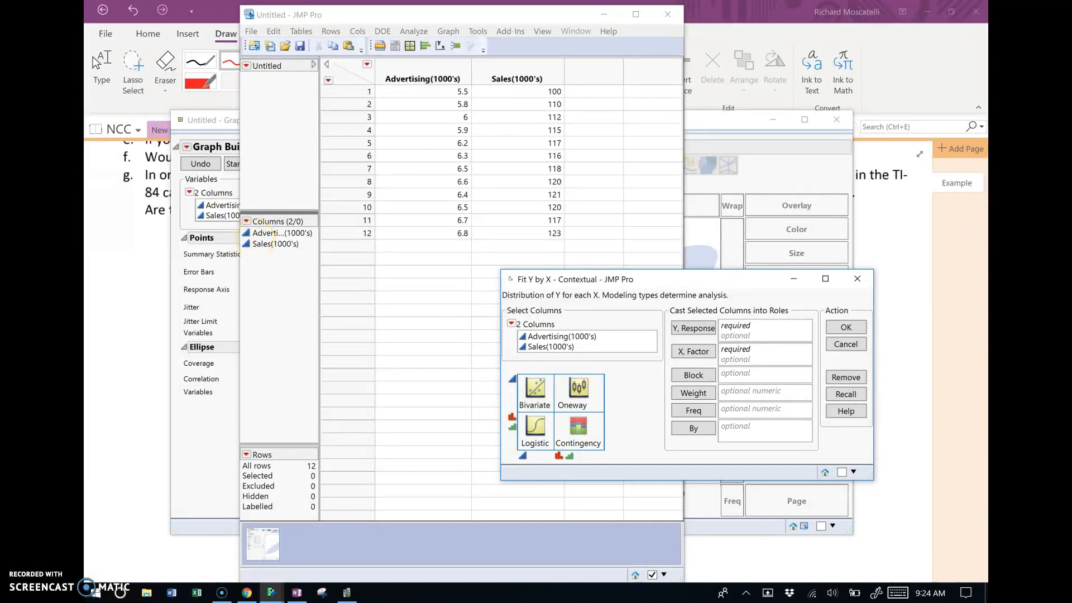
left_click_drag(661, 278, 537, 172)
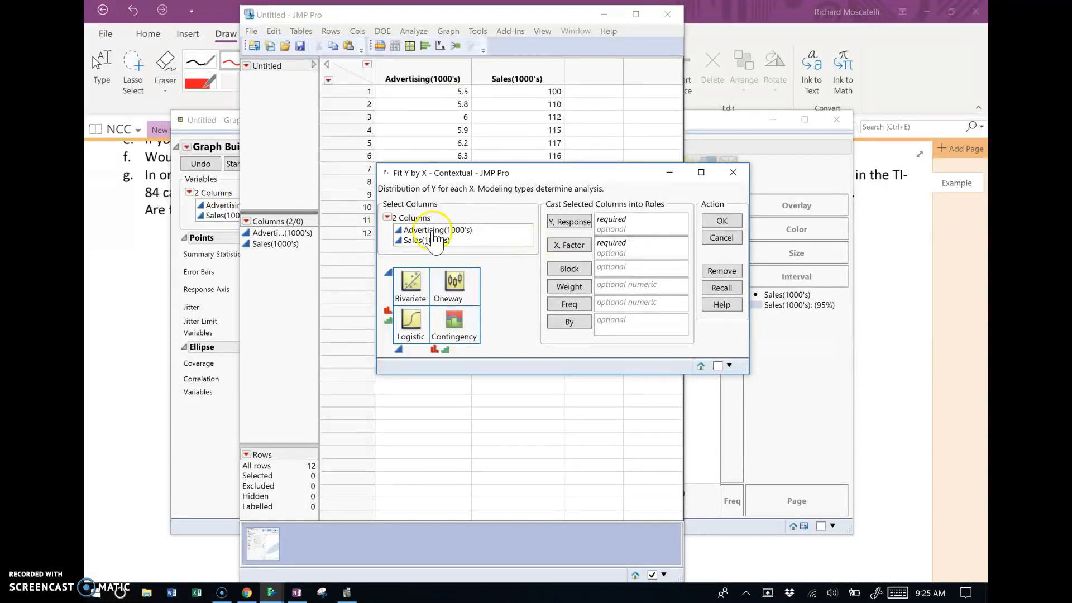
left_click_drag(437, 232, 623, 245)
left_click_drag(443, 243, 614, 223)
left_click(726, 221)
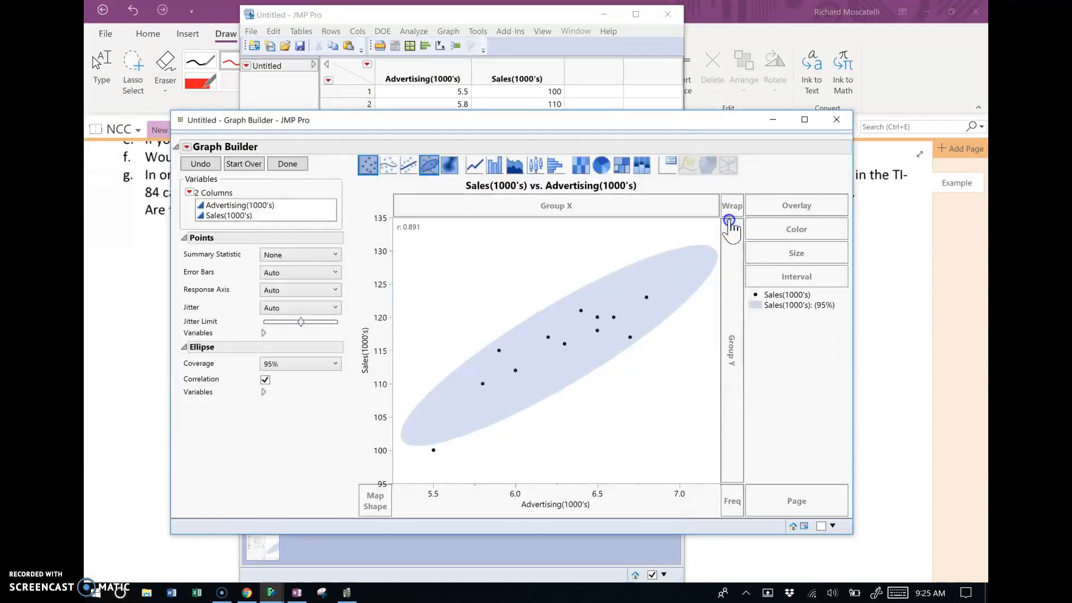
Maximize the bivariate fit report, add a 0.95 density ellipse and expand its statistics table.
left_click_drag(487, 222, 532, 122)
left_click(596, 124)
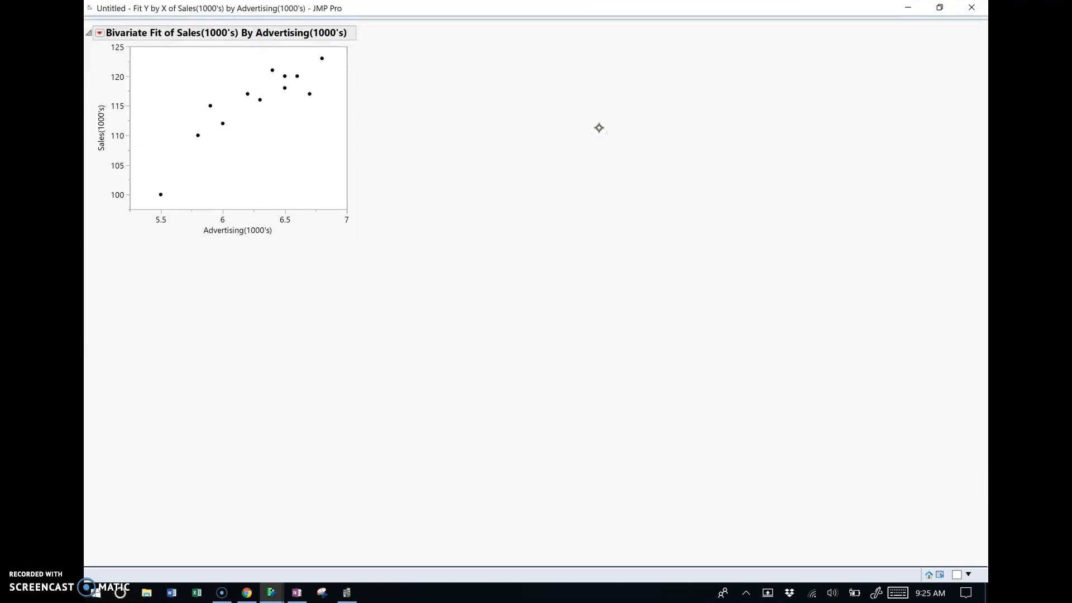
left_click(99, 34)
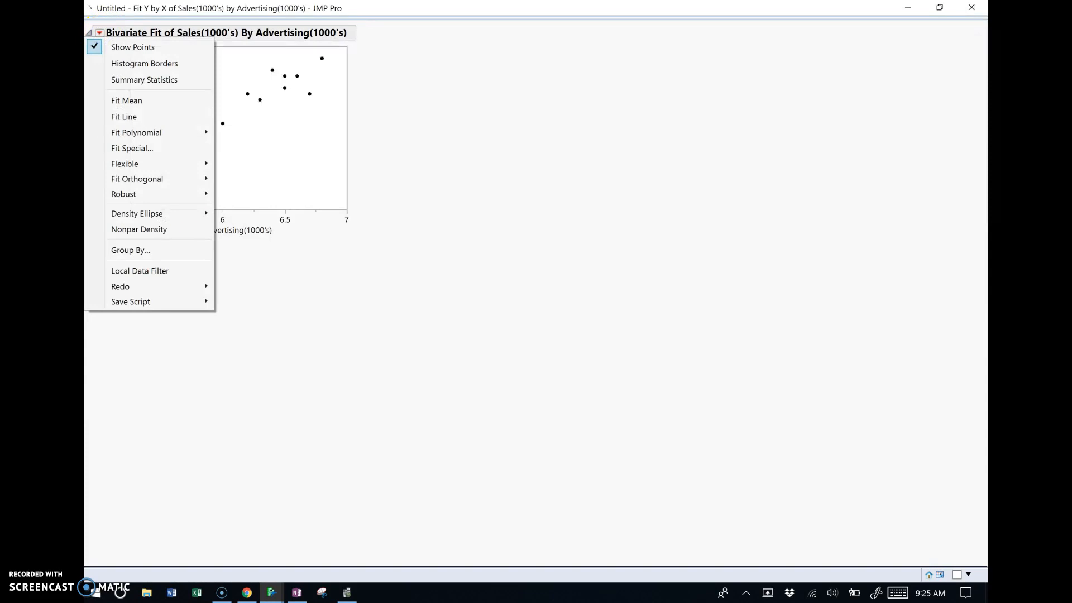
mouse_move(190, 216)
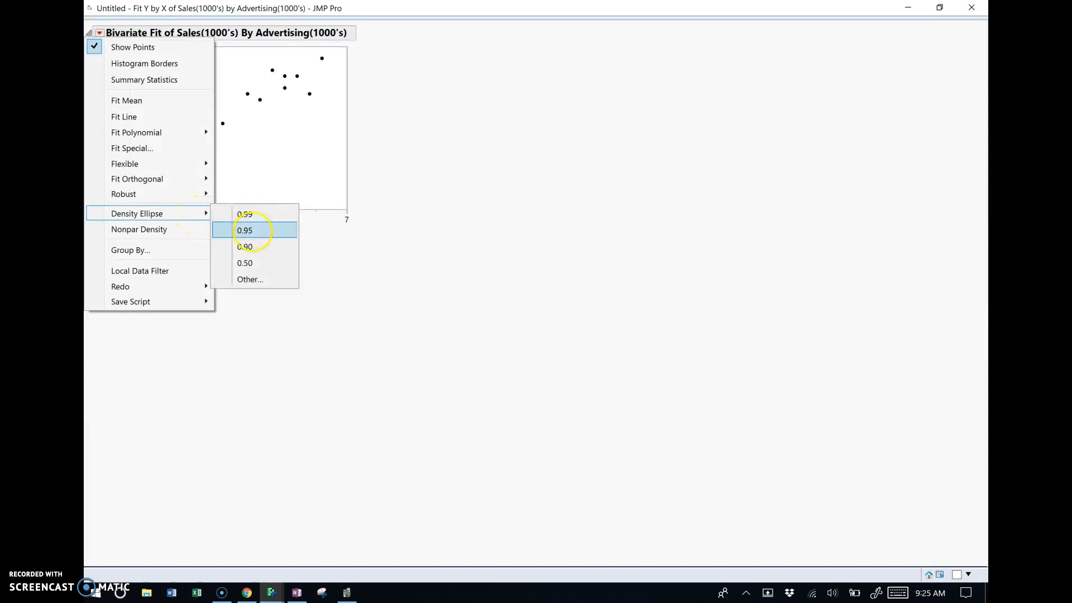
left_click(254, 230)
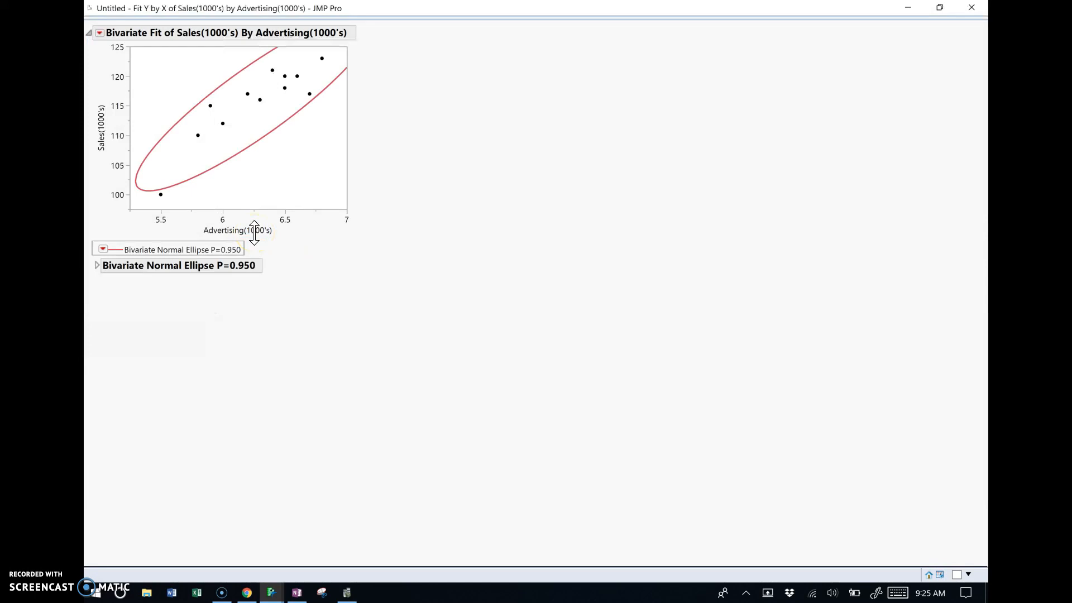
left_click(100, 267)
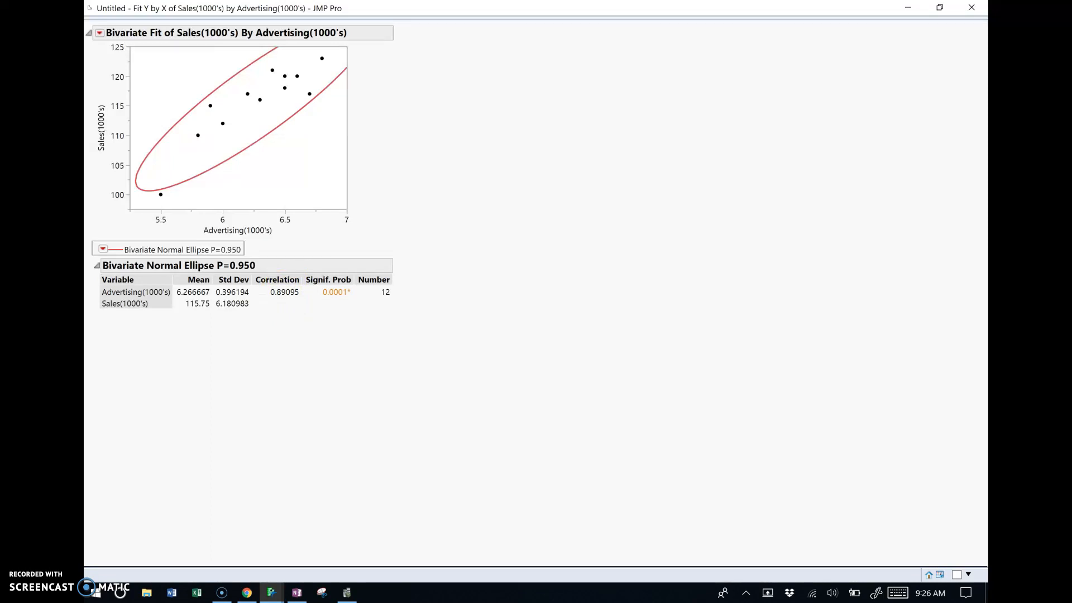
Switch to the OneNote Example page and bring the part a question and the blank area below the data table into view.
left_click(297, 592)
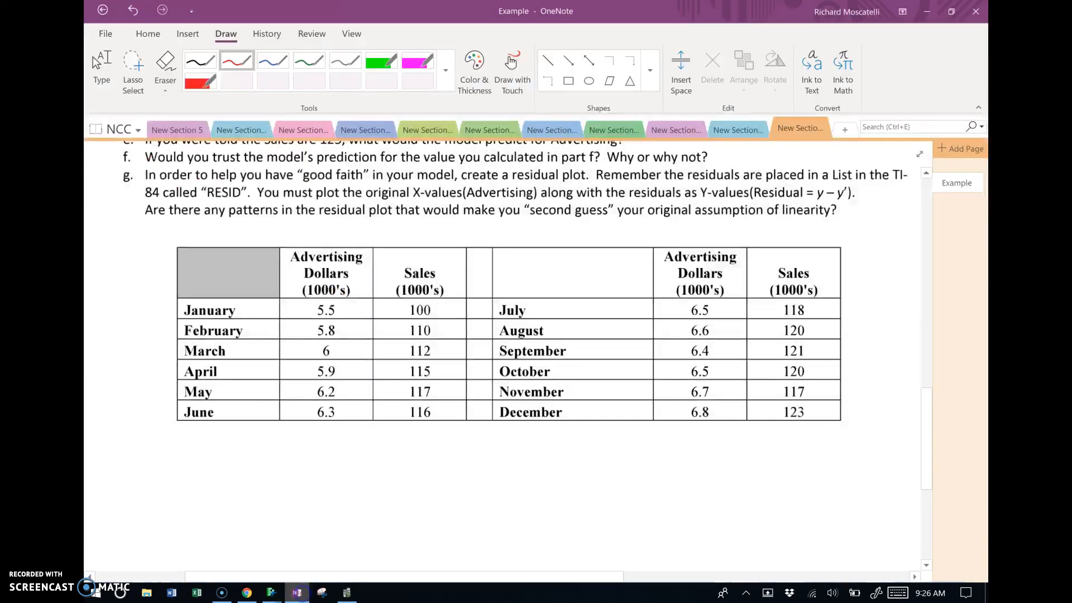
left_click_drag(926, 435, 927, 369)
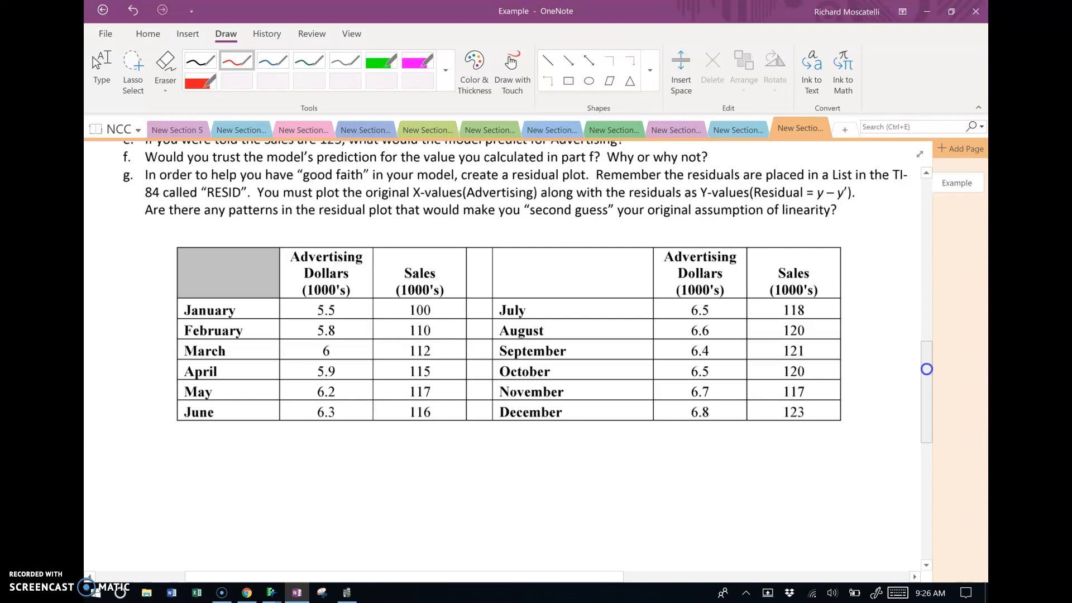
left_click(951, 11)
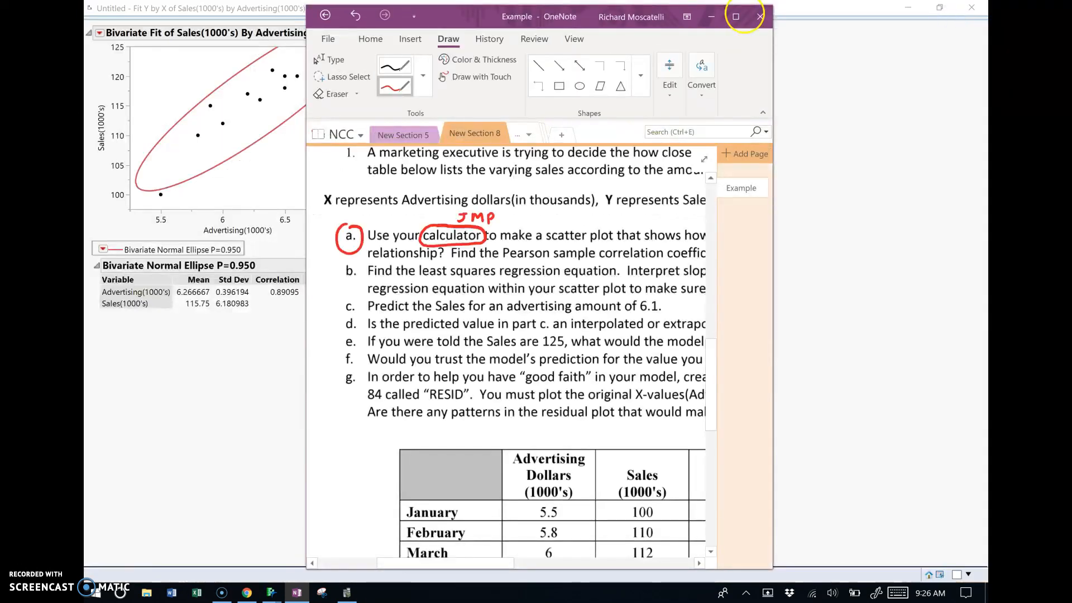
left_click(736, 16)
mouse_move(922, 389)
left_mouse_down()
mouse_move(922, 425)
mouse_move(922, 402)
left_mouse_up()
scroll(671, 289, "down", 3)
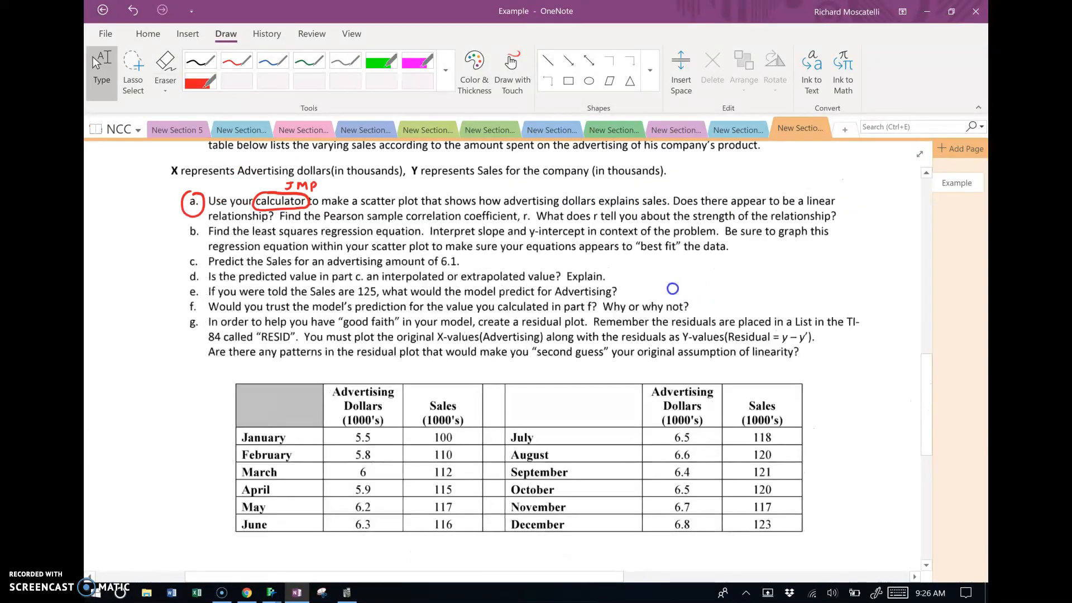
left_click_drag(670, 288, 644, 249)
Handwrite in red below the table: "a) yes, there appears to be a strong positive lin. rel... this is shown from the fact that r=.89".
left_click(237, 60)
left_click_drag(135, 513, 136, 522)
mouse_move(137, 502)
left_mouse_down()
mouse_move(142, 524)
mouse_move(168, 530)
mouse_move(184, 517)
mouse_move(192, 525)
mouse_move(260, 517)
mouse_move(293, 530)
mouse_move(378, 507)
mouse_move(385, 517)
mouse_move(412, 508)
mouse_move(408, 520)
mouse_move(474, 511)
mouse_move(540, 527)
mouse_move(595, 511)
mouse_move(825, 515)
left_mouse_up()
left_click(724, 516)
left_click(731, 516)
left_click(738, 515)
mouse_move(157, 536)
left_mouse_down()
mouse_move(153, 556)
mouse_move(418, 537)
mouse_move(430, 550)
mouse_move(535, 552)
left_mouse_up()
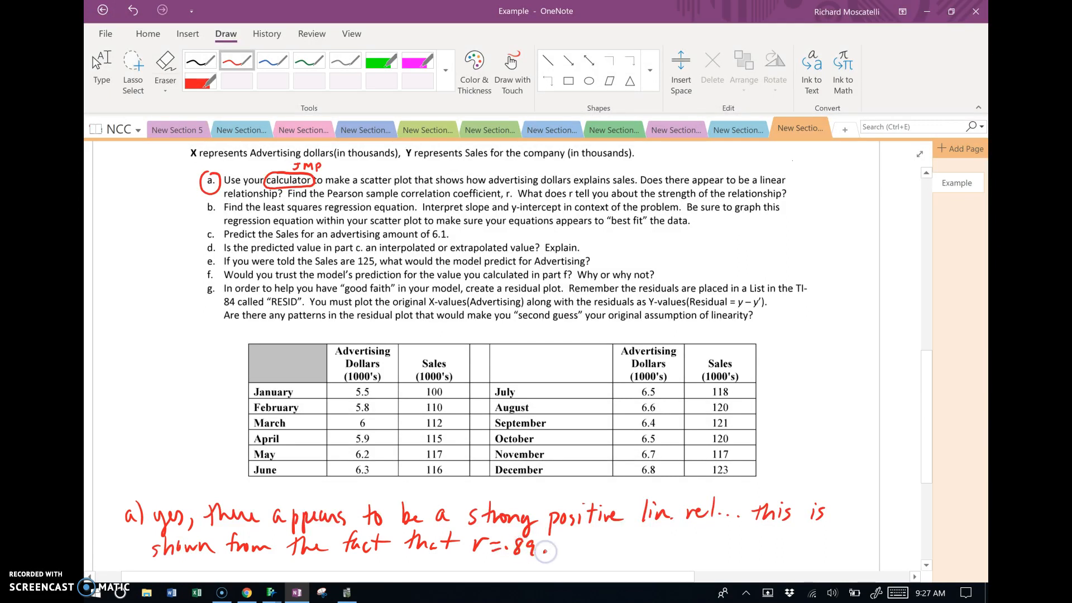